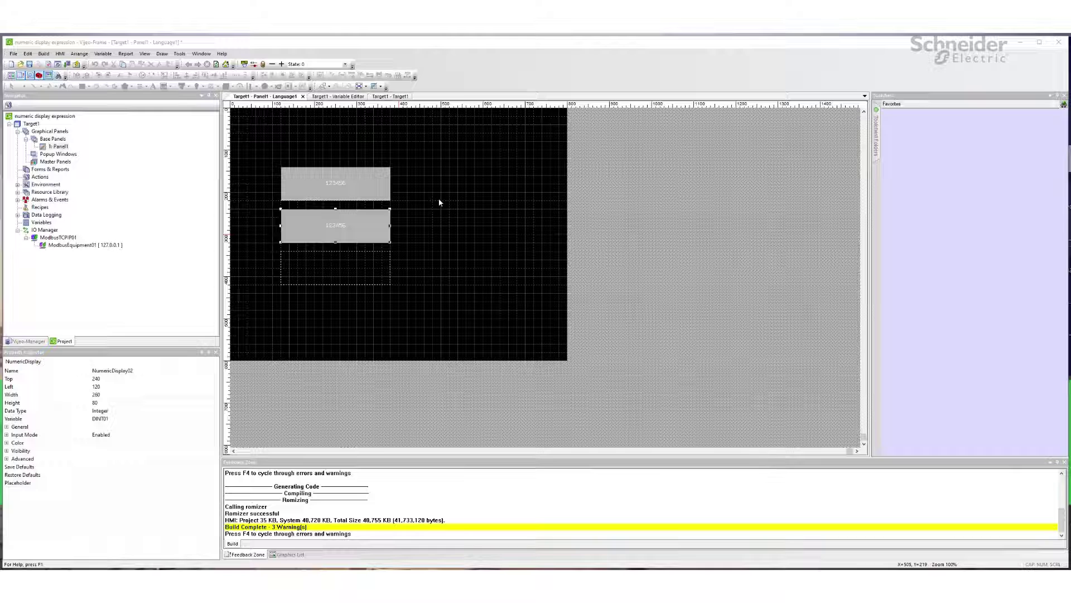
Step: Select the upper numeric display on Panel1
left_click(333, 186)
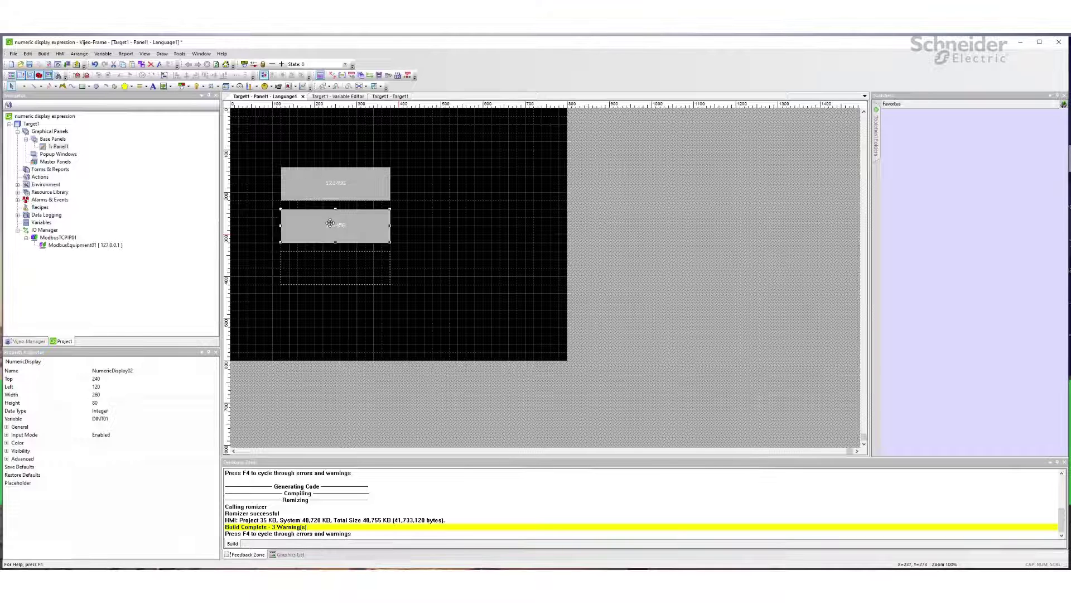
double_click(332, 186)
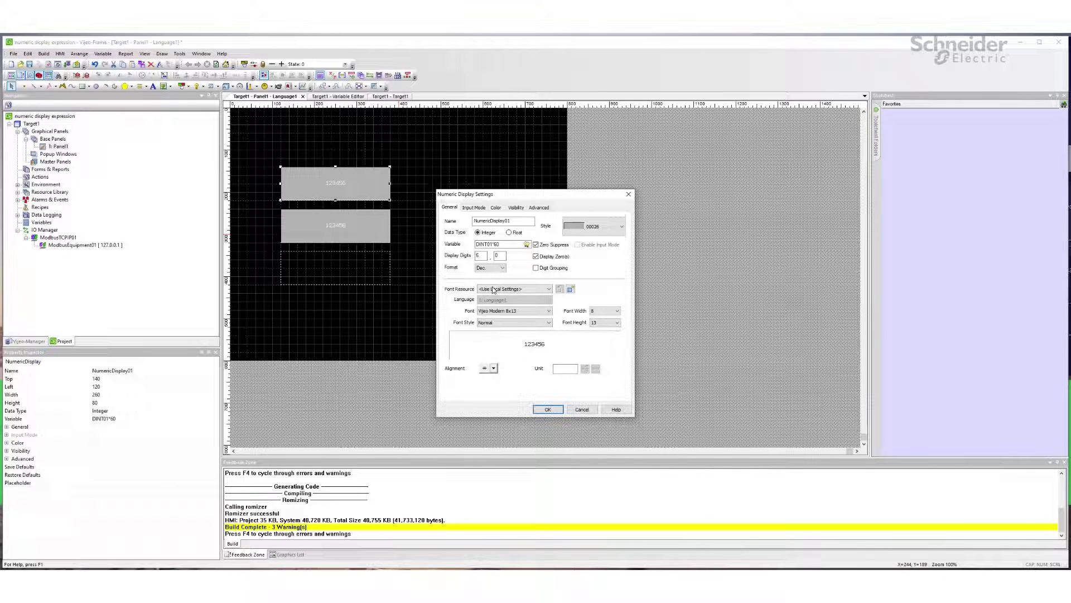
double_click(484, 245)
left_click(503, 244)
left_click(583, 409)
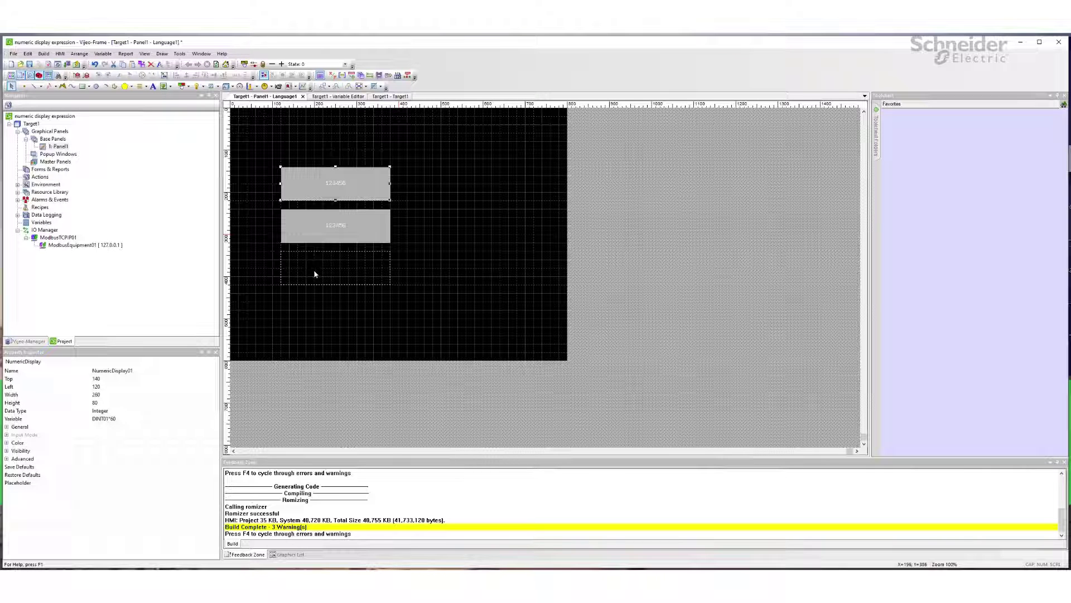
double_click(324, 185)
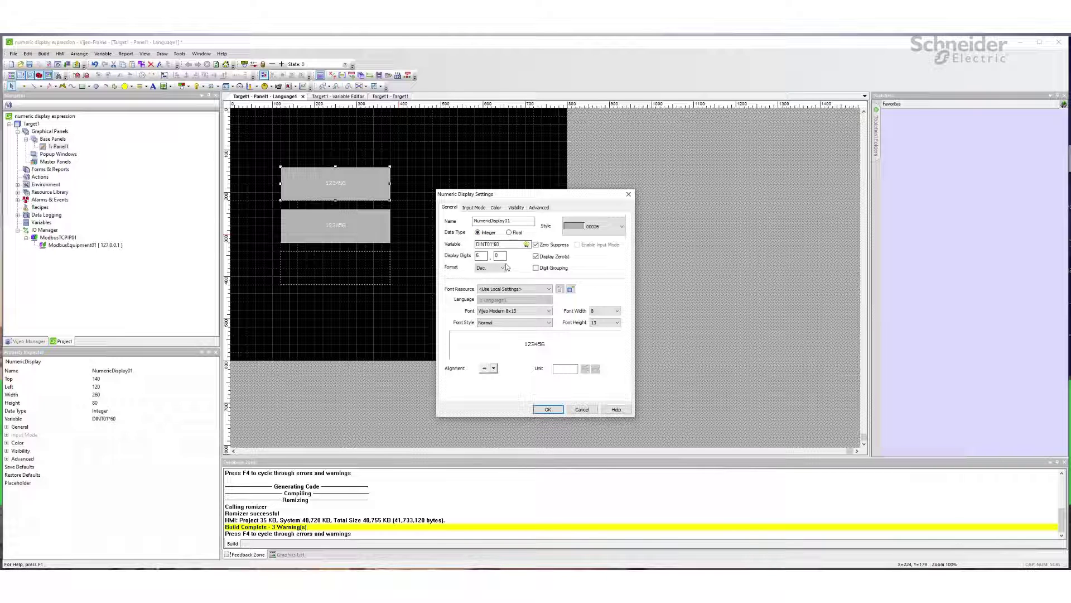
left_click(547, 408)
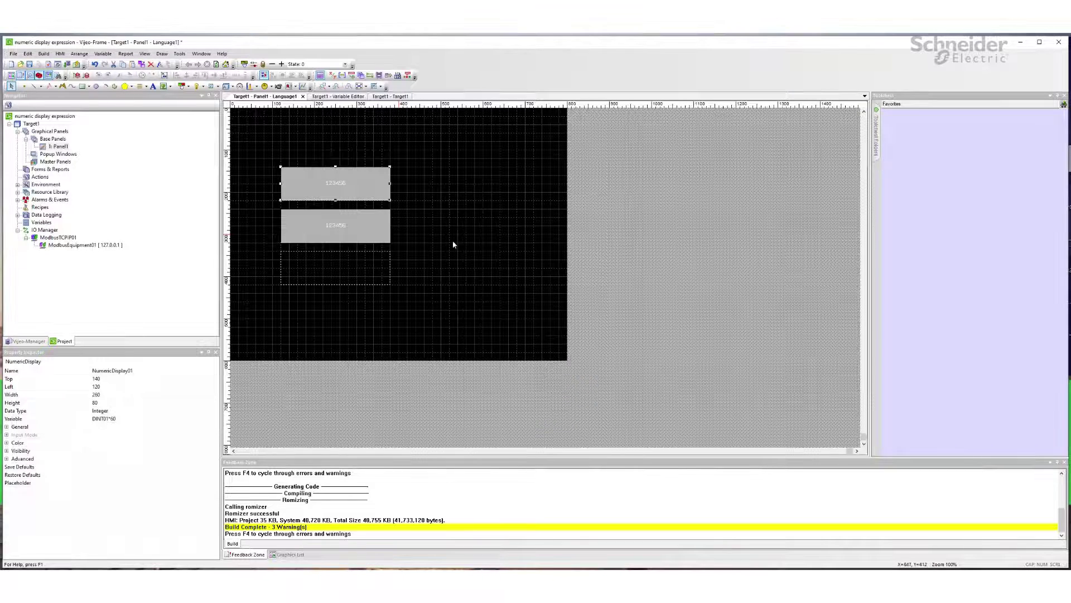
double_click(332, 229)
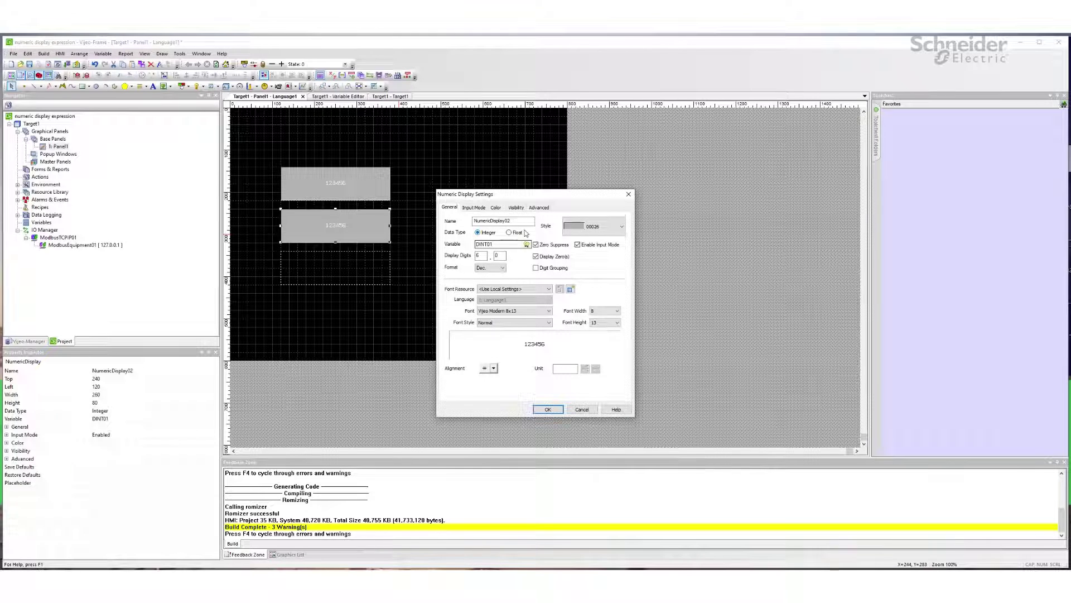
left_click(577, 244)
left_click(581, 410)
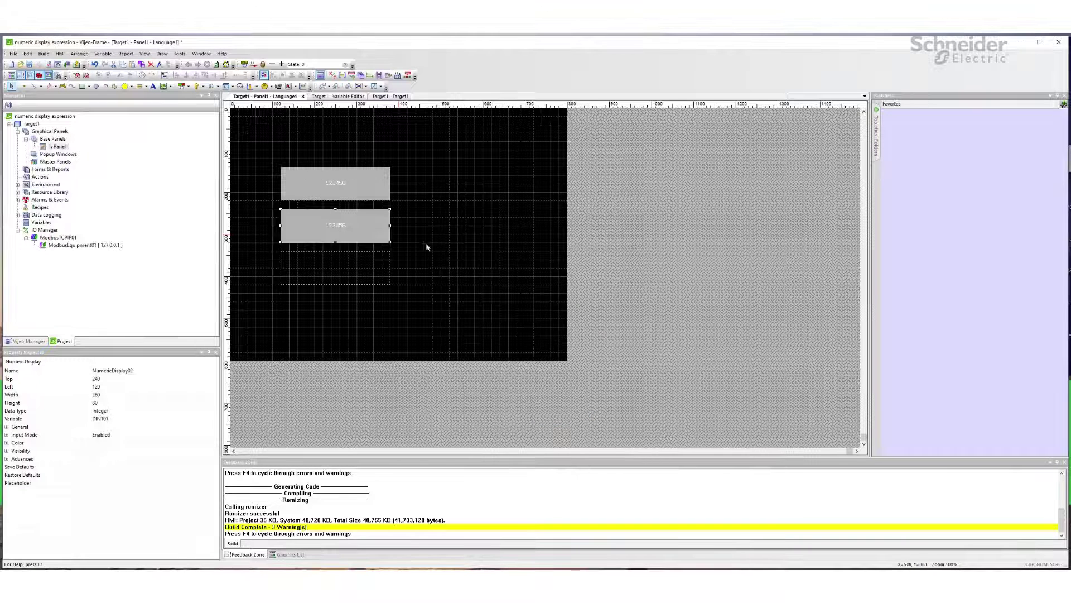
left_click(337, 267)
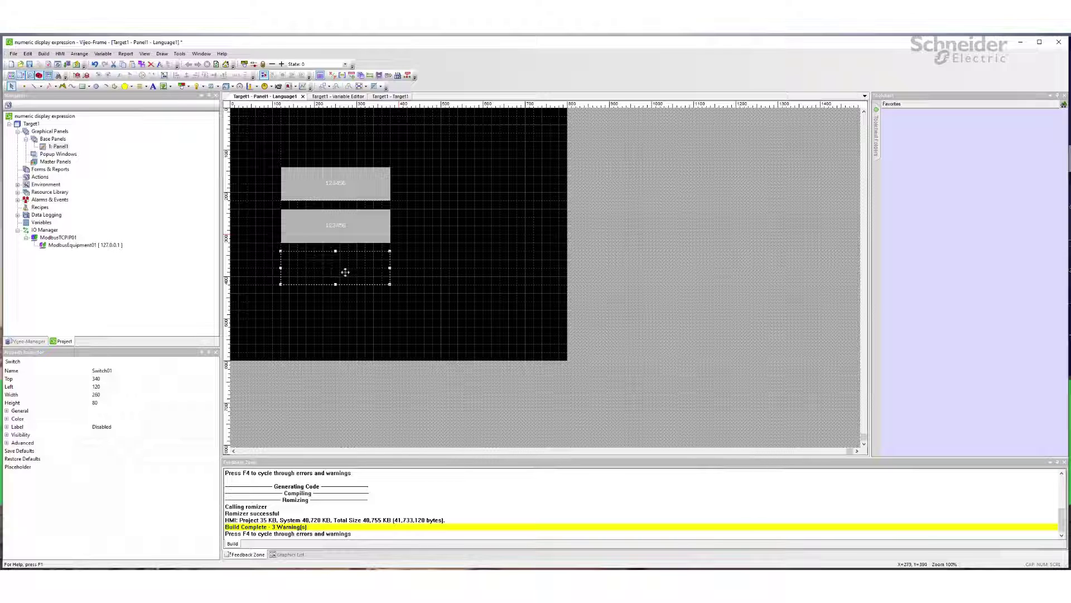
double_click(42, 223)
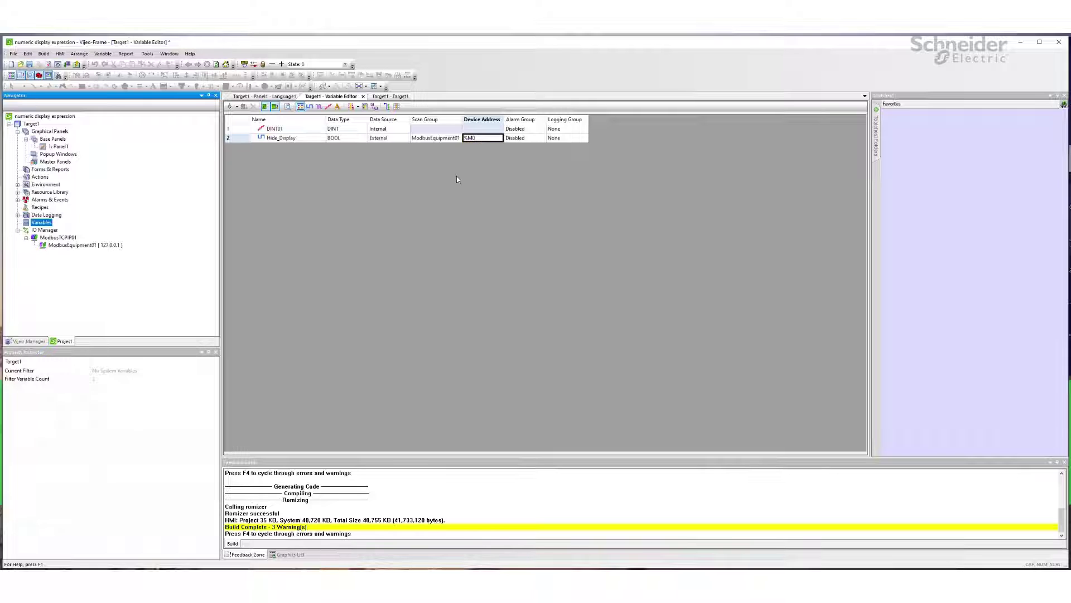
double_click(59, 147)
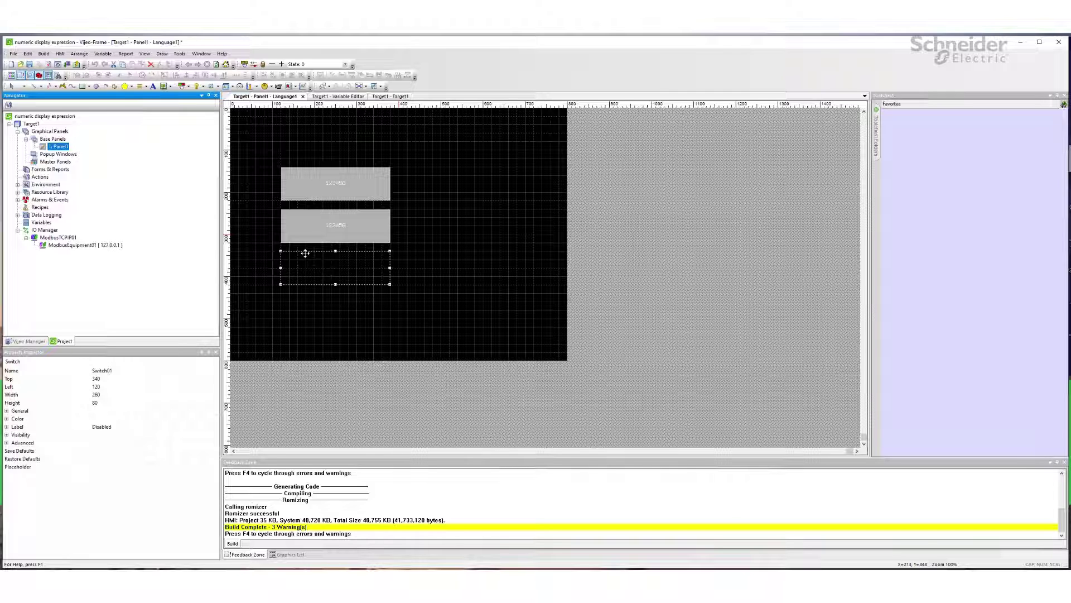
double_click(334, 271)
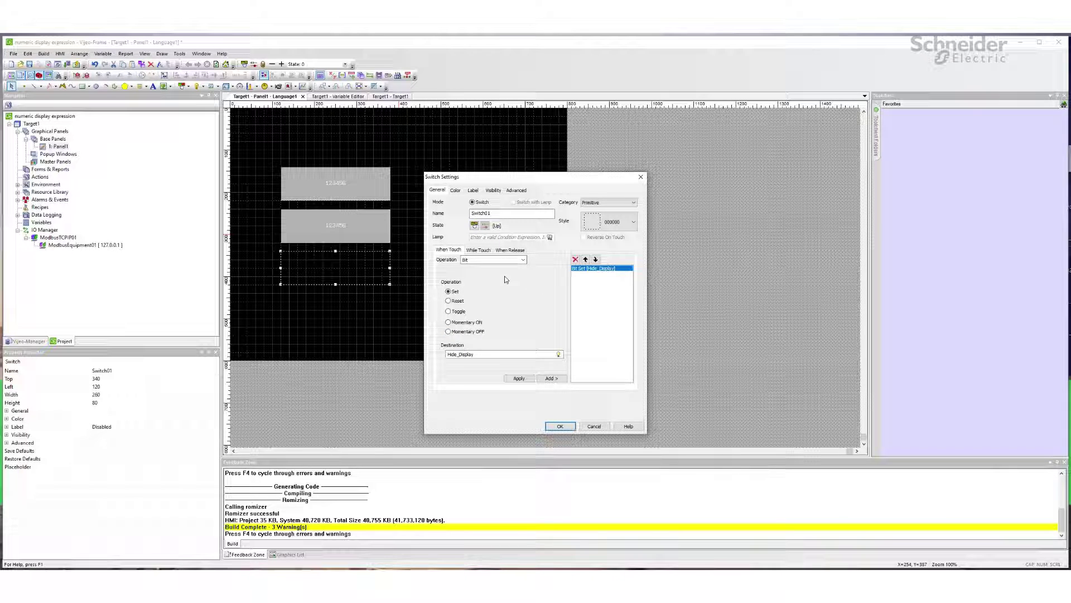
left_click(524, 260)
left_click(494, 192)
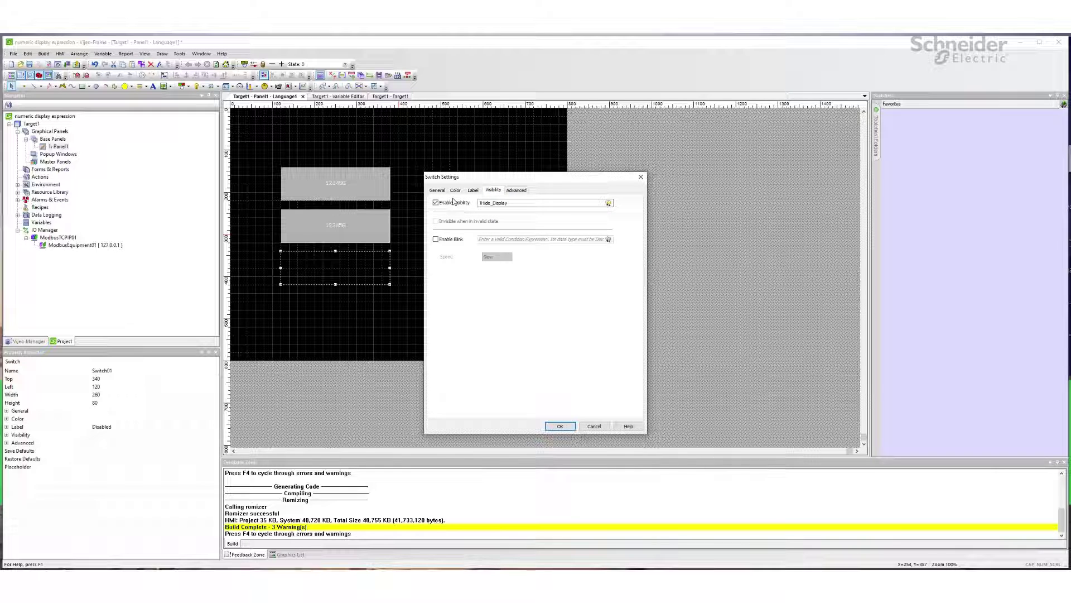
left_click(519, 204)
left_click(483, 203)
left_click(559, 427)
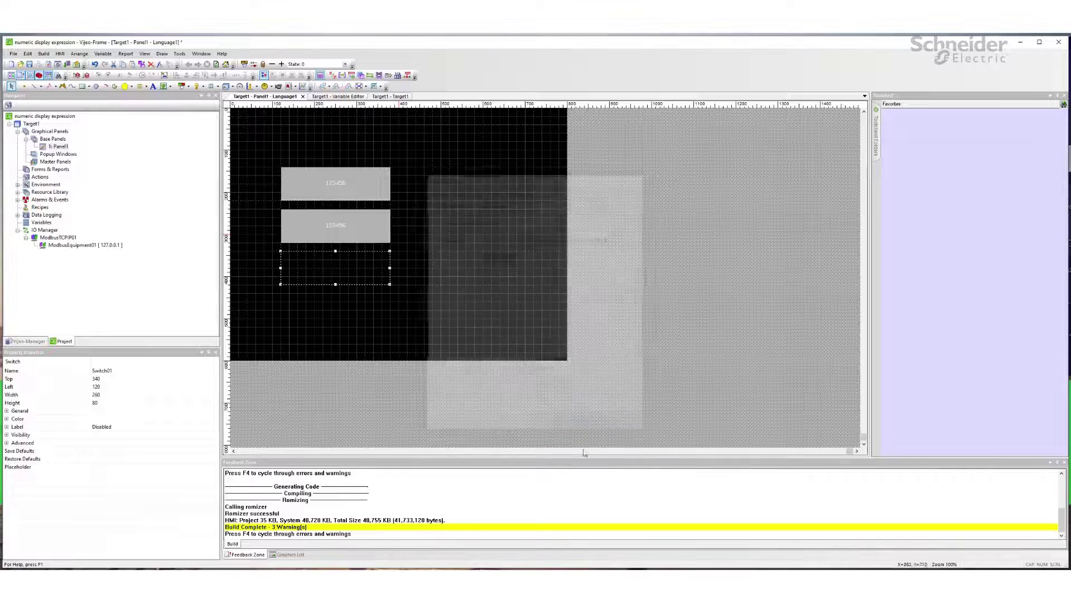
double_click(323, 232)
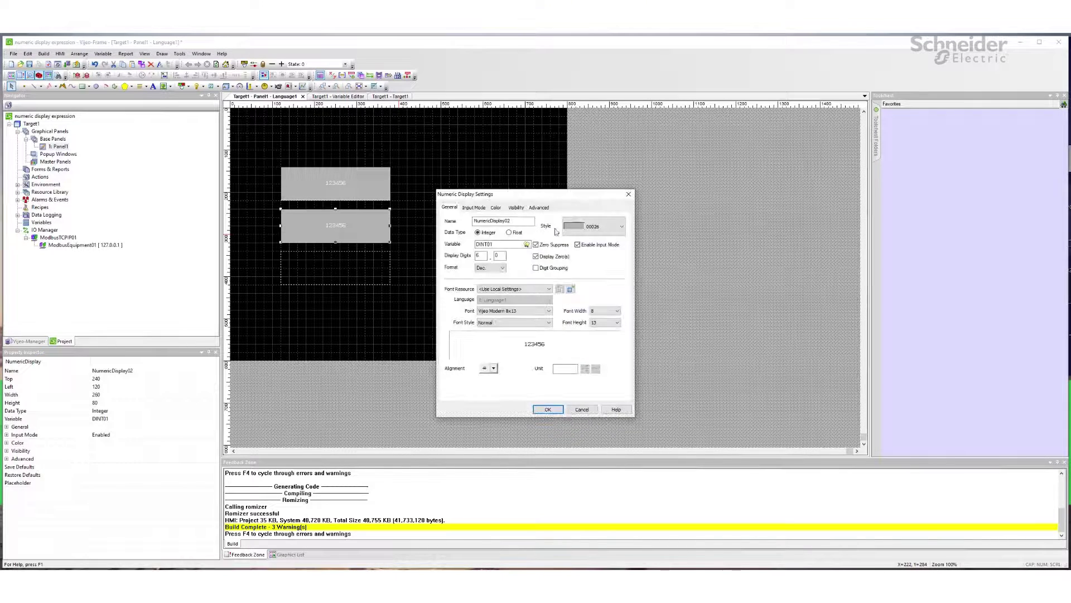
left_click(505, 221)
left_click(500, 245)
left_click(475, 208)
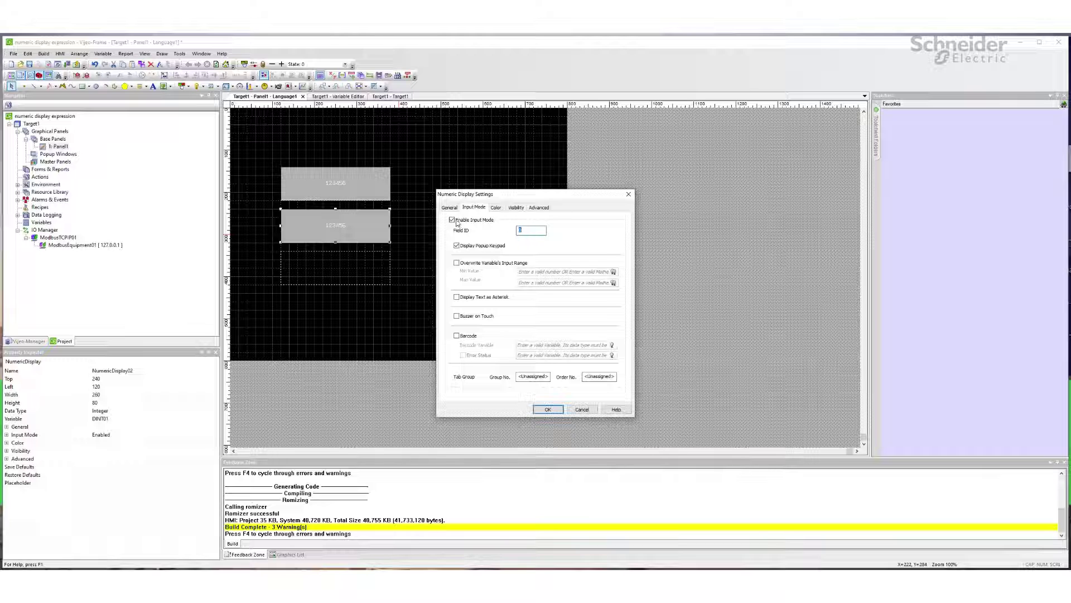
left_click(516, 208)
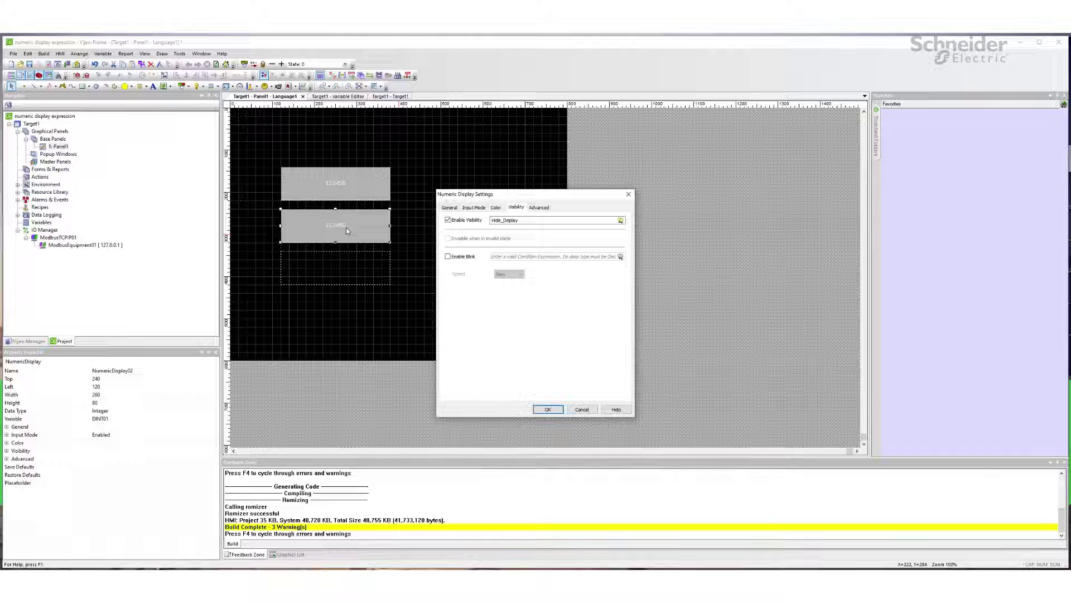
left_click(583, 409)
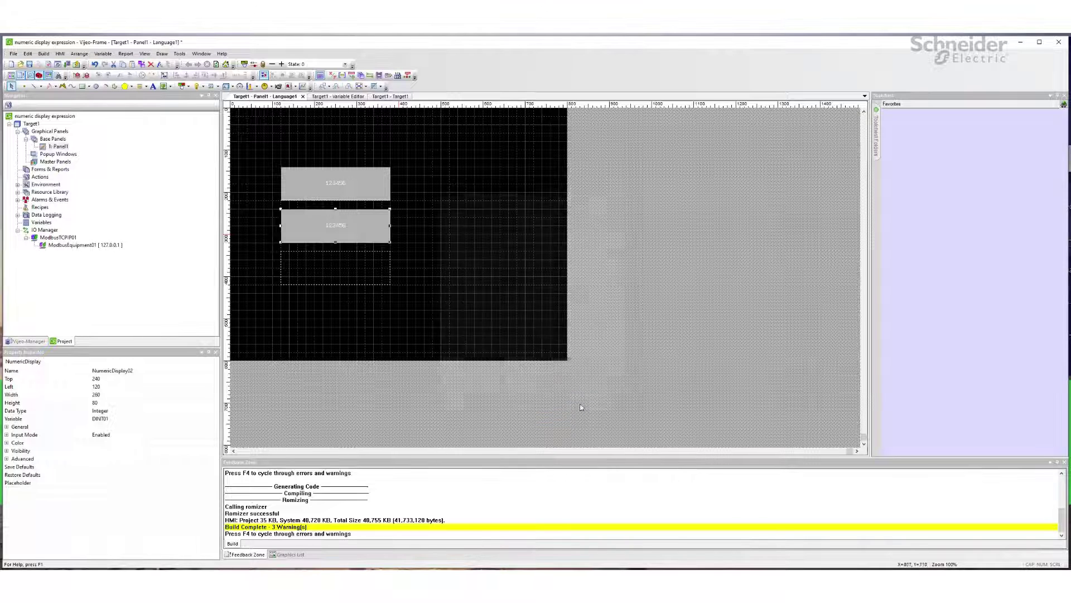
Step: Open the upper display's settings and inspect its !Hide_Display visibility condition
left_click(333, 185)
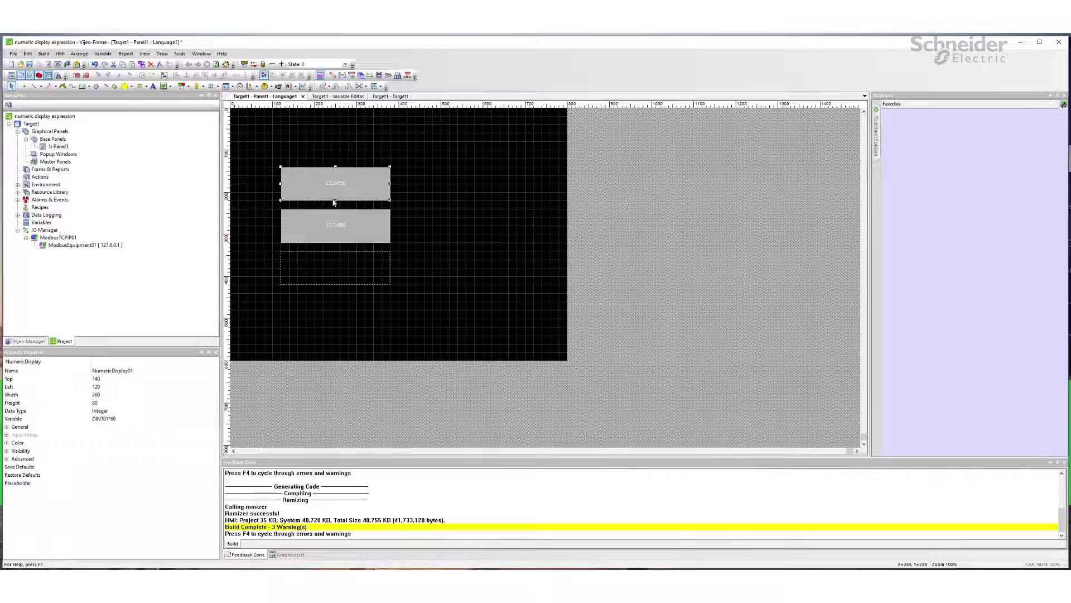
double_click(333, 185)
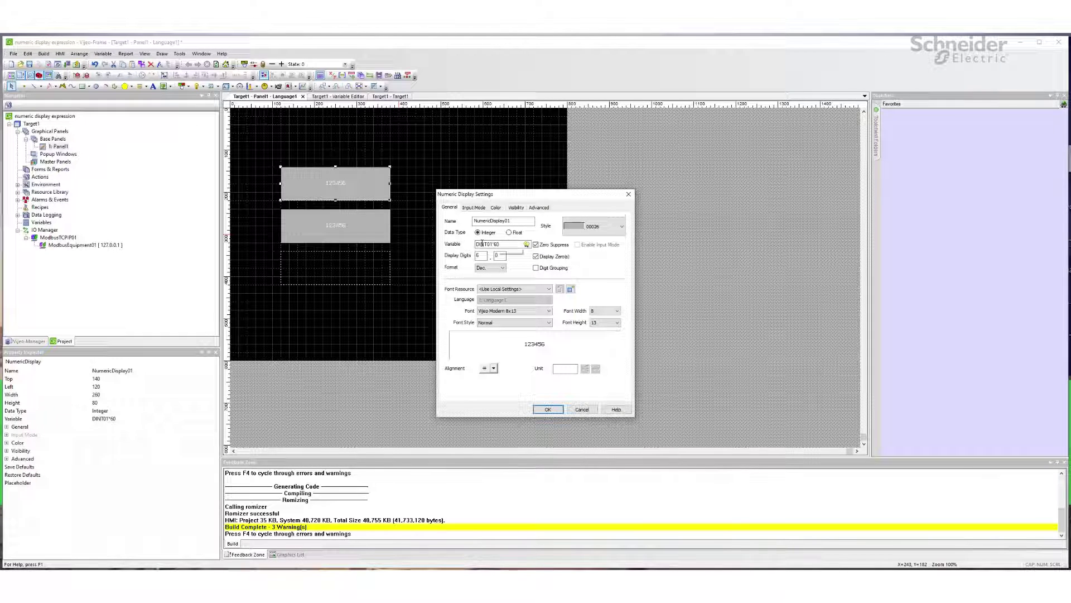
left_click(516, 207)
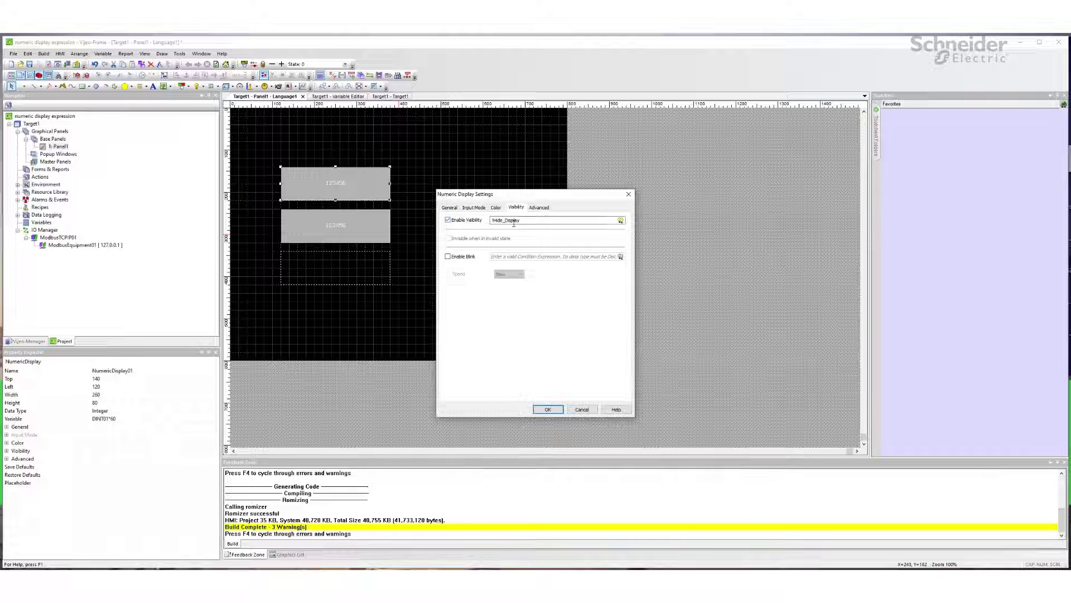
left_click(532, 220)
Step: Review its advanced options, cancel unchanged, and open the lower display's settings
left_click(539, 207)
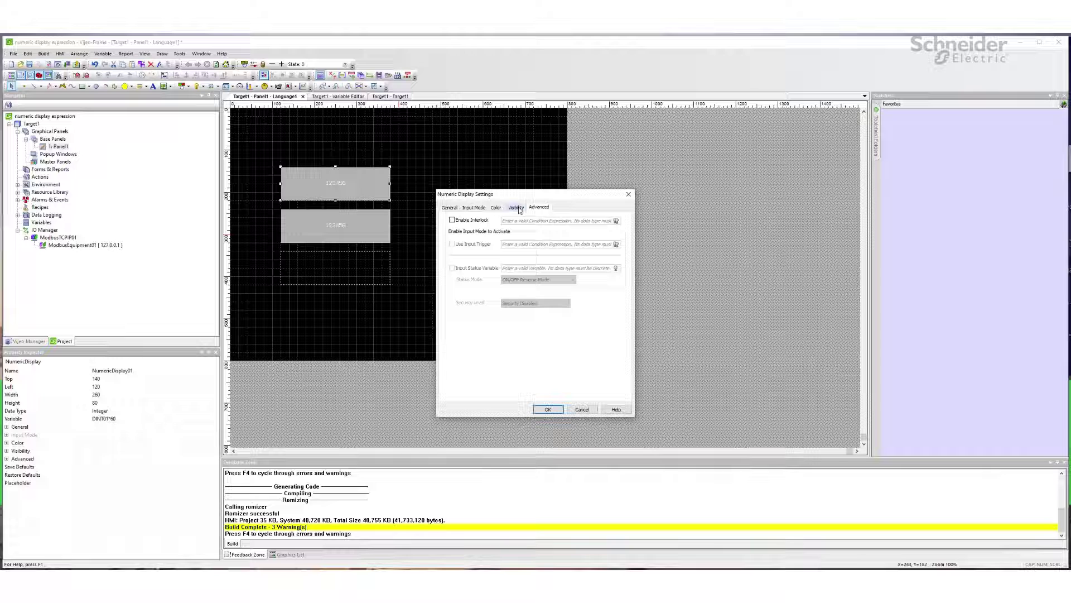
left_click(519, 209)
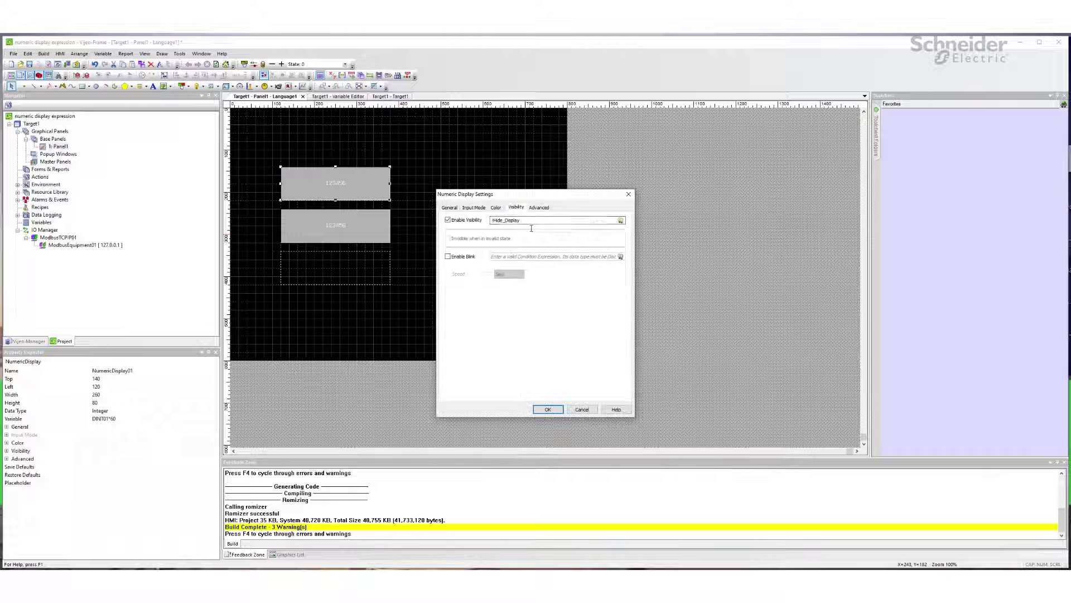
left_click(583, 410)
double_click(339, 228)
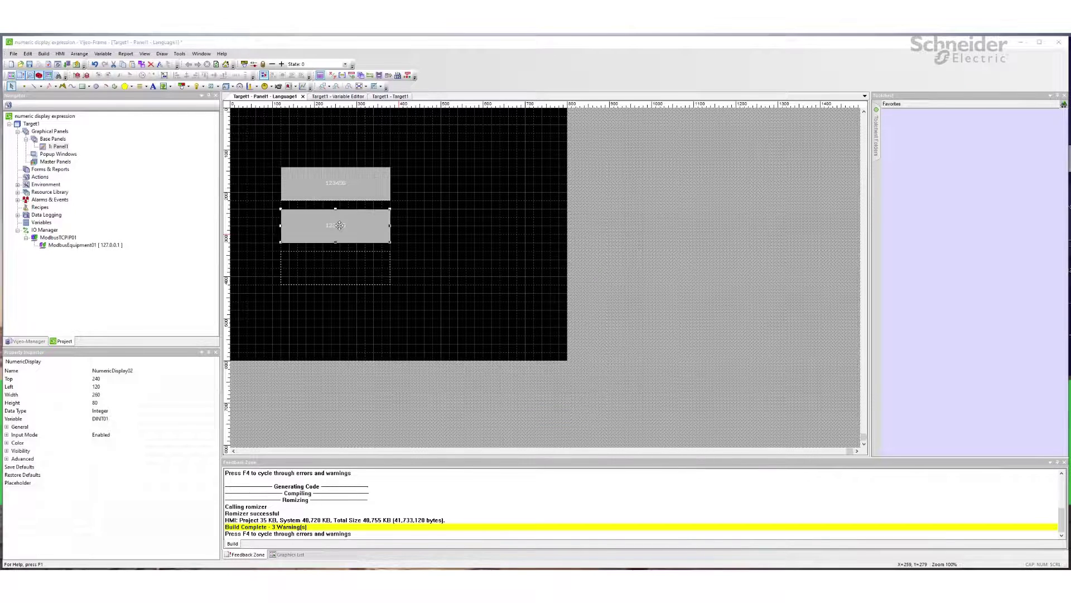
Step: Use Hide_Display as input status variable in ON/OFF Reverse Mode and check the DINT01 variable
left_click(539, 207)
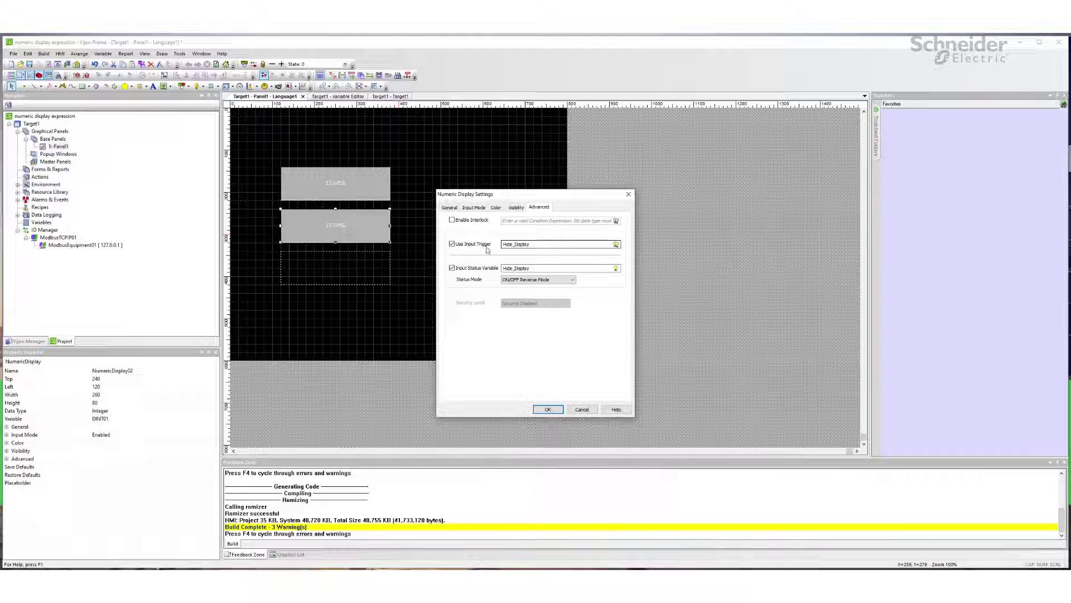
left_click(452, 268)
left_click(453, 269)
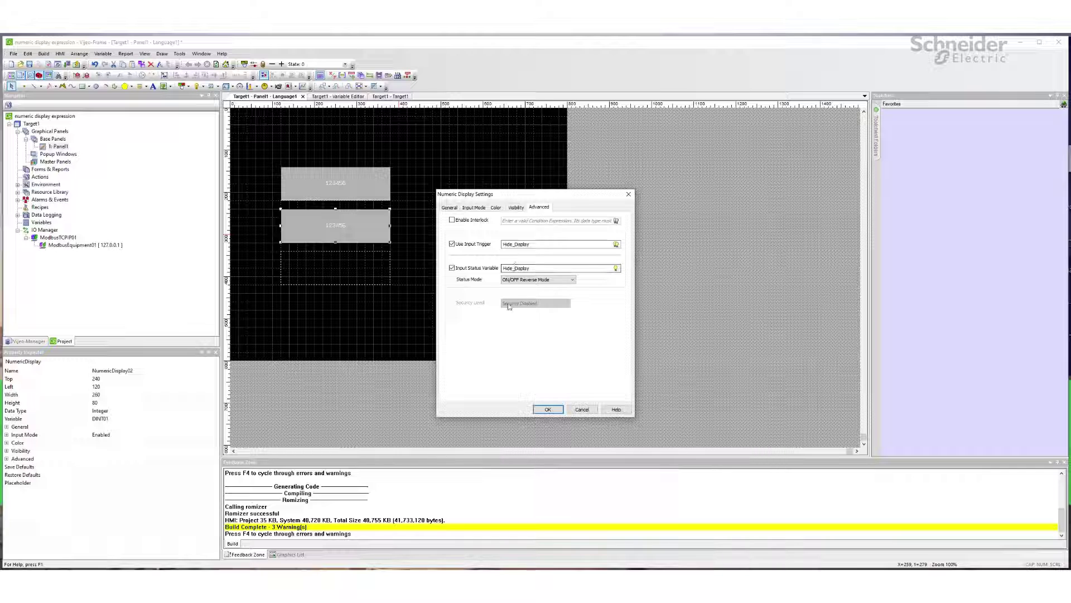
left_click(573, 279)
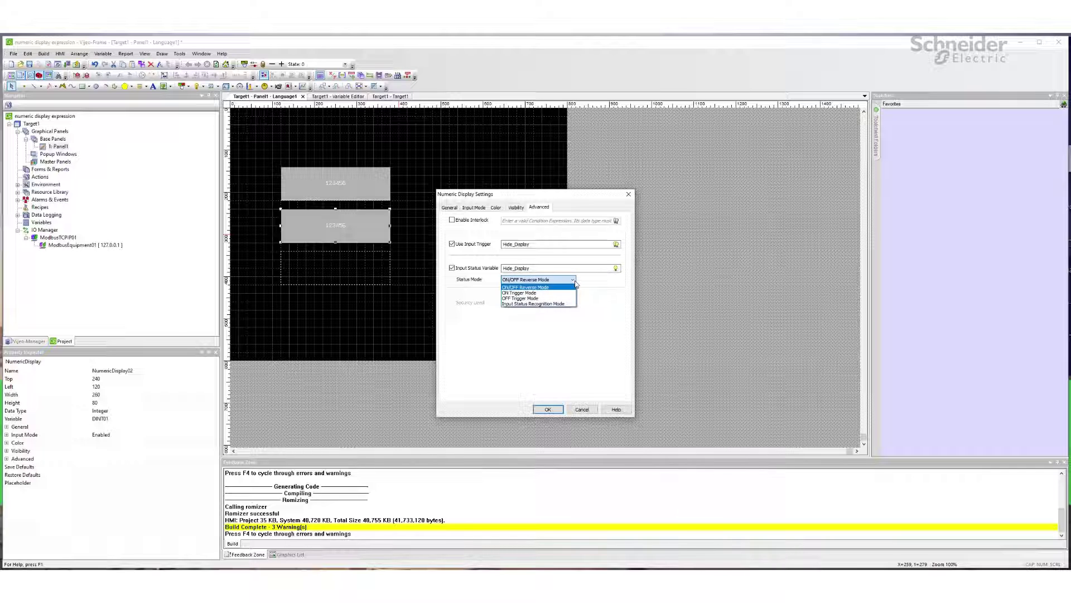
left_click(525, 287)
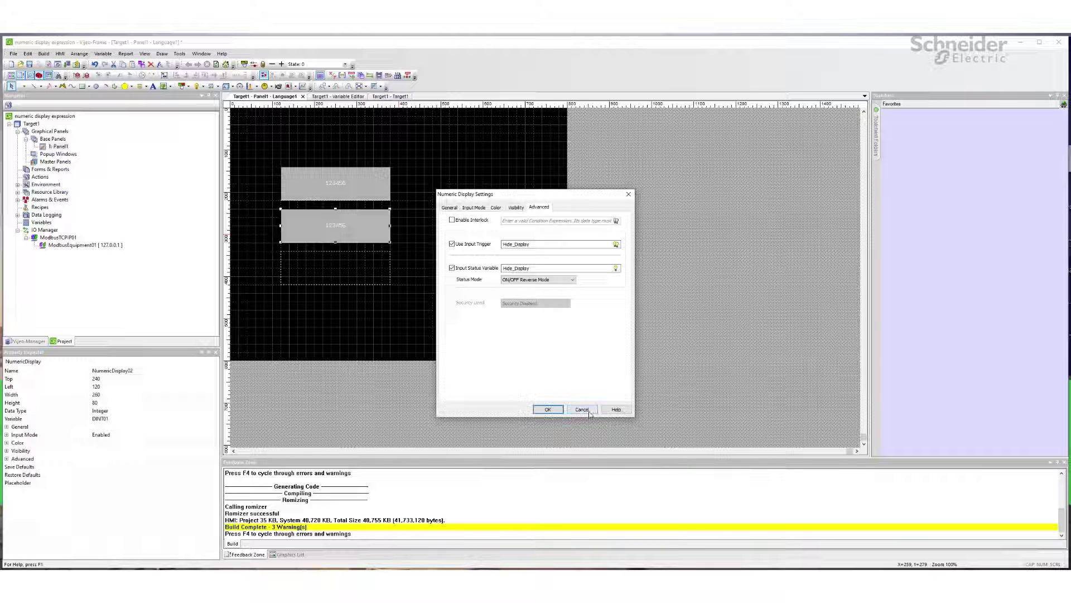
left_click(450, 208)
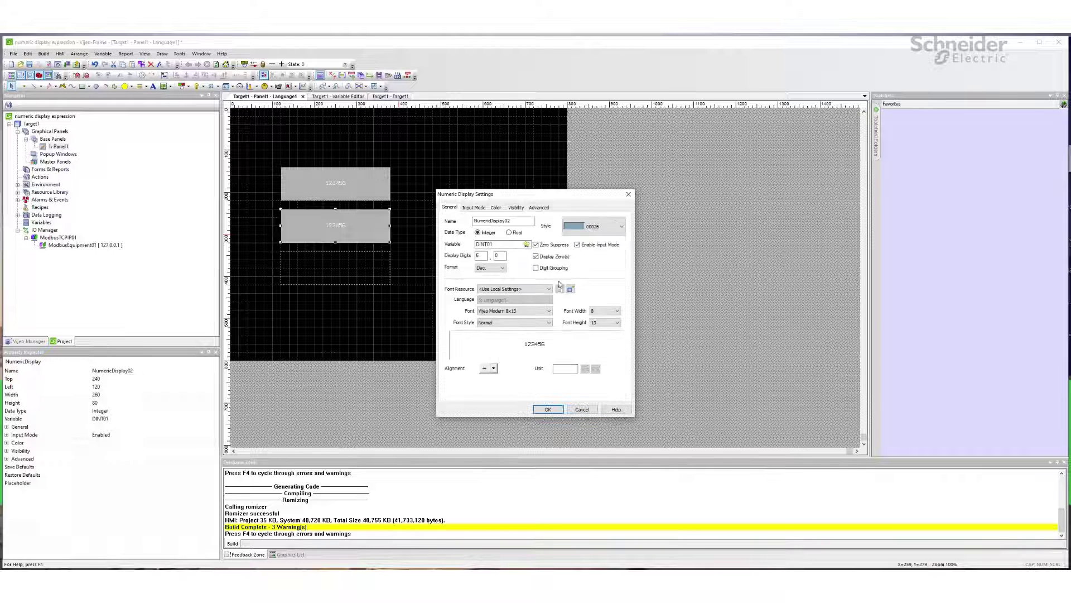
double_click(485, 243)
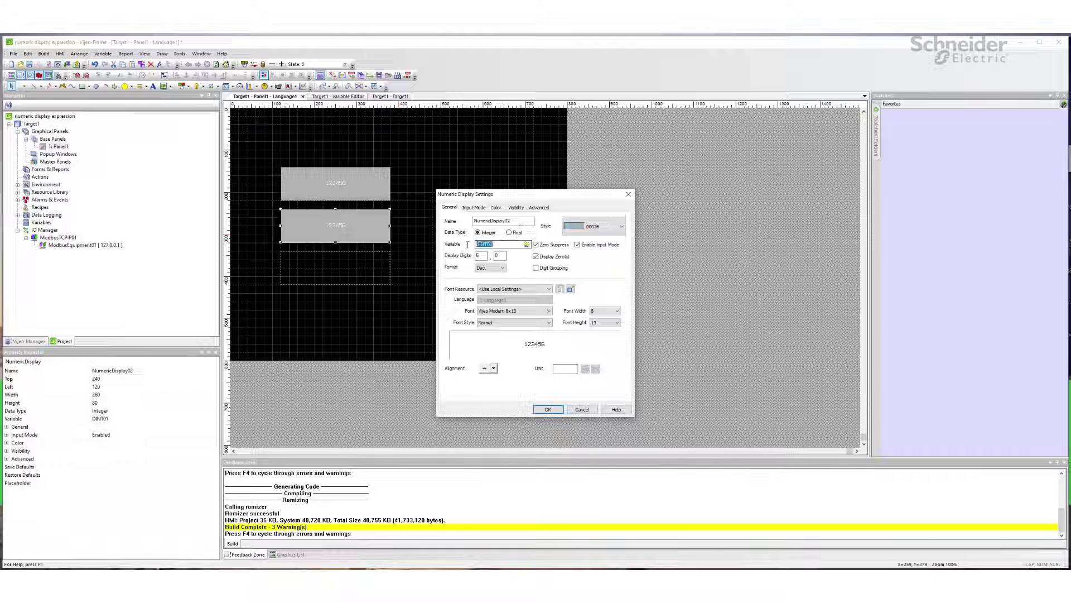
Step: Stack NumericDisplay01 and Switch01 over NumericDisplay02 at Top 240, then bring up Target1's build menu
left_click(584, 409)
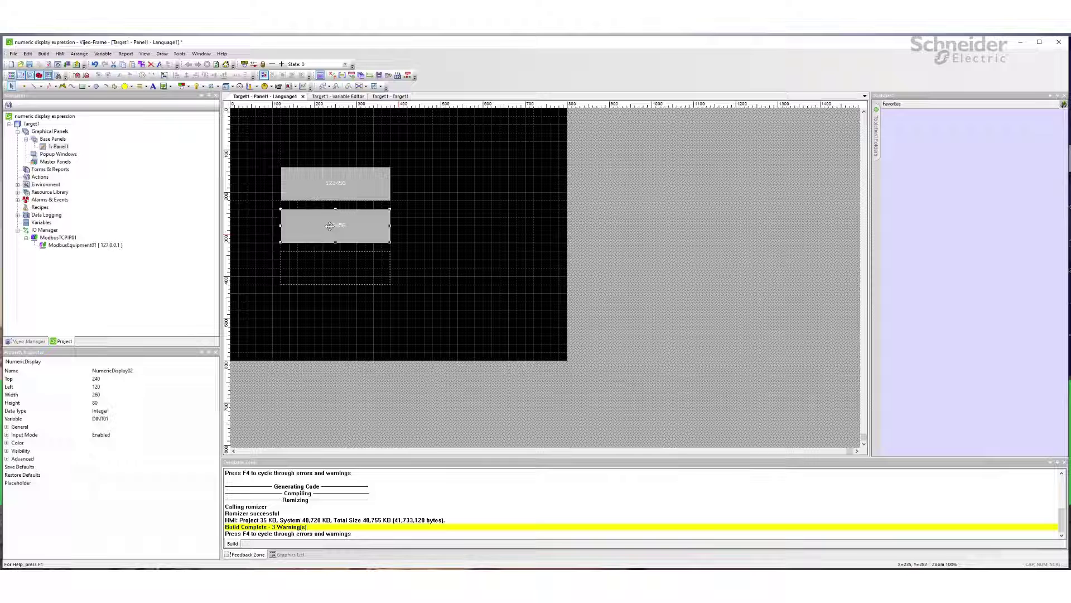
left_click(313, 181)
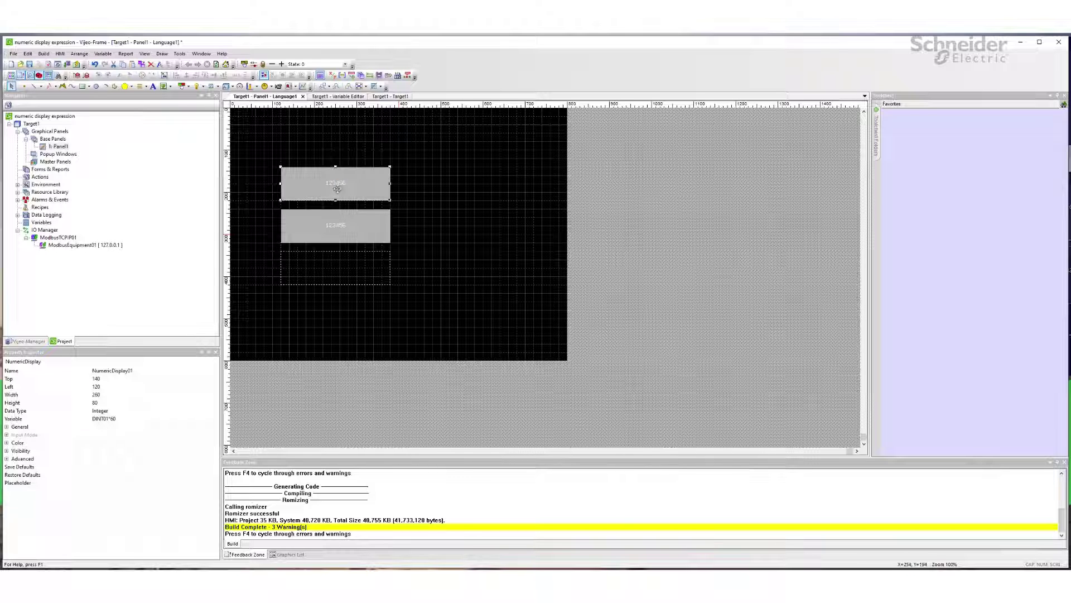
left_click_drag(337, 189, 337, 231)
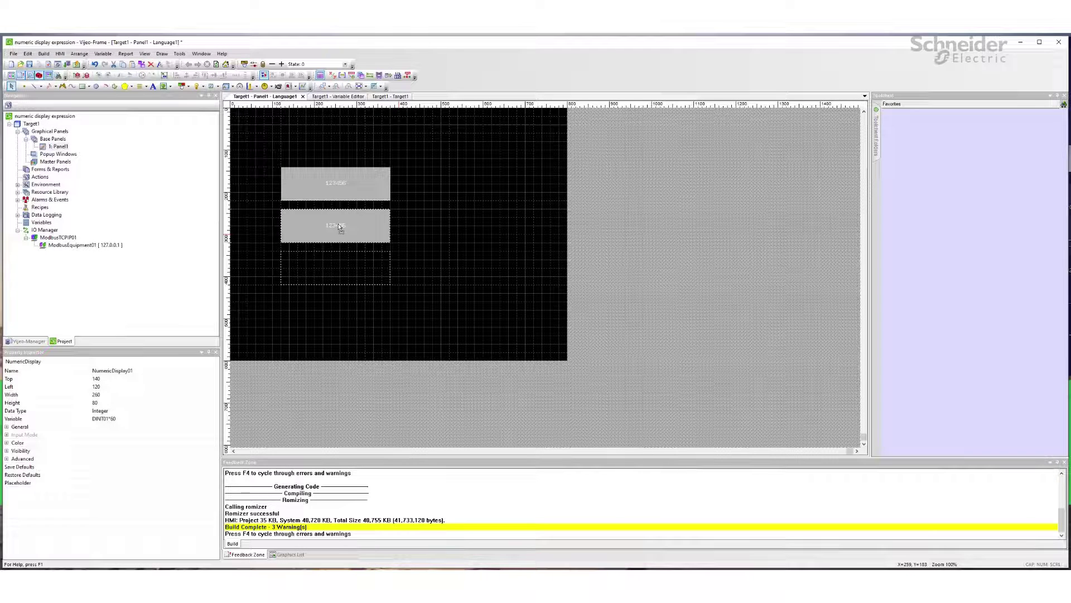
left_click(338, 276)
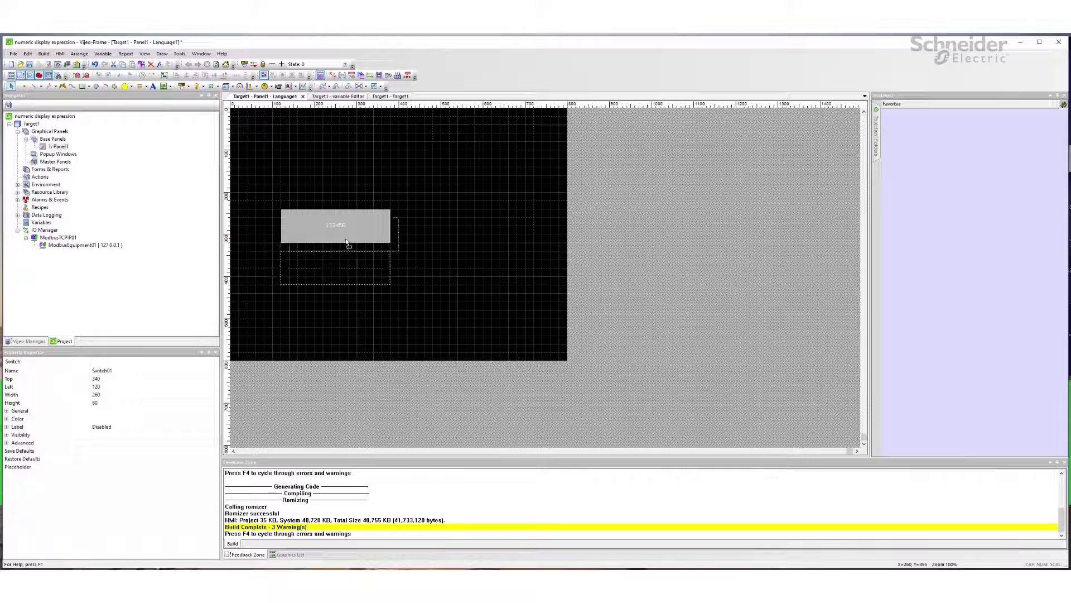
left_click_drag(347, 243, 340, 234)
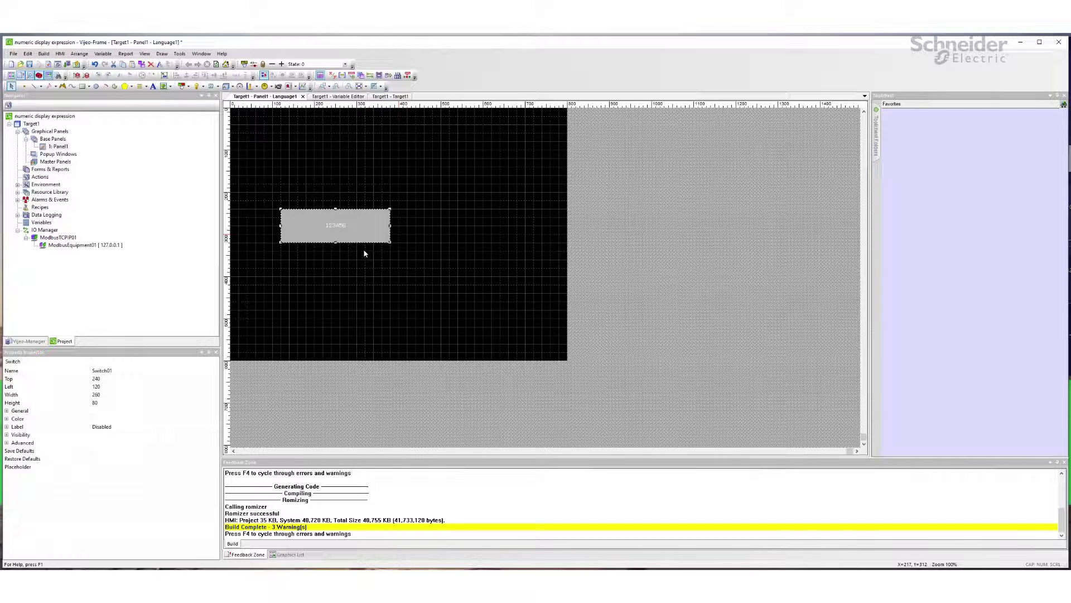
left_click(34, 126)
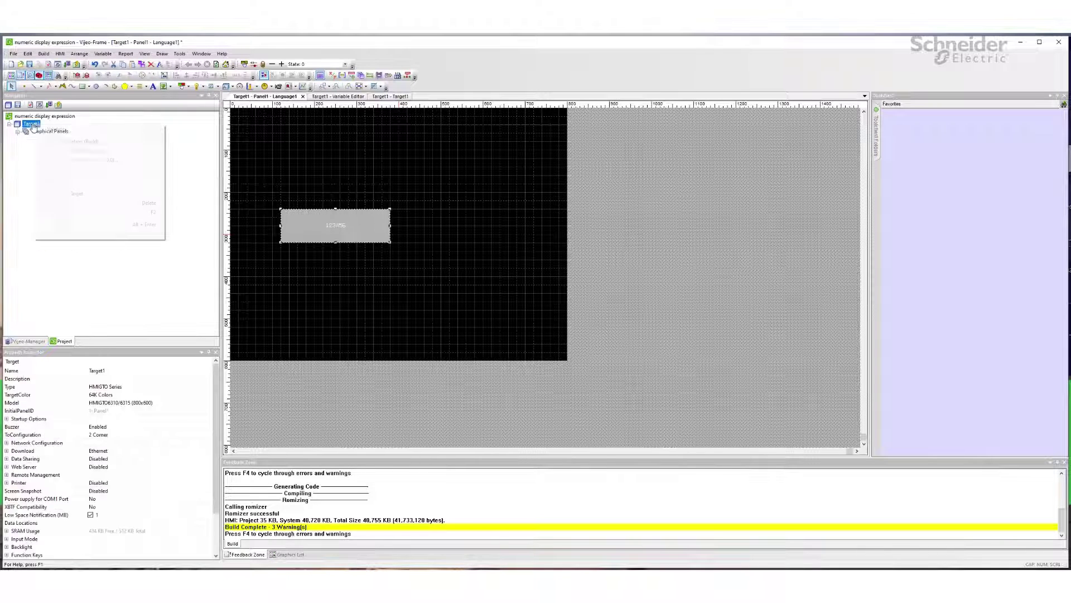
right_click(33, 126)
Step: Build and run the simulation, then tap the display to bring up the keypad
left_click(76, 147)
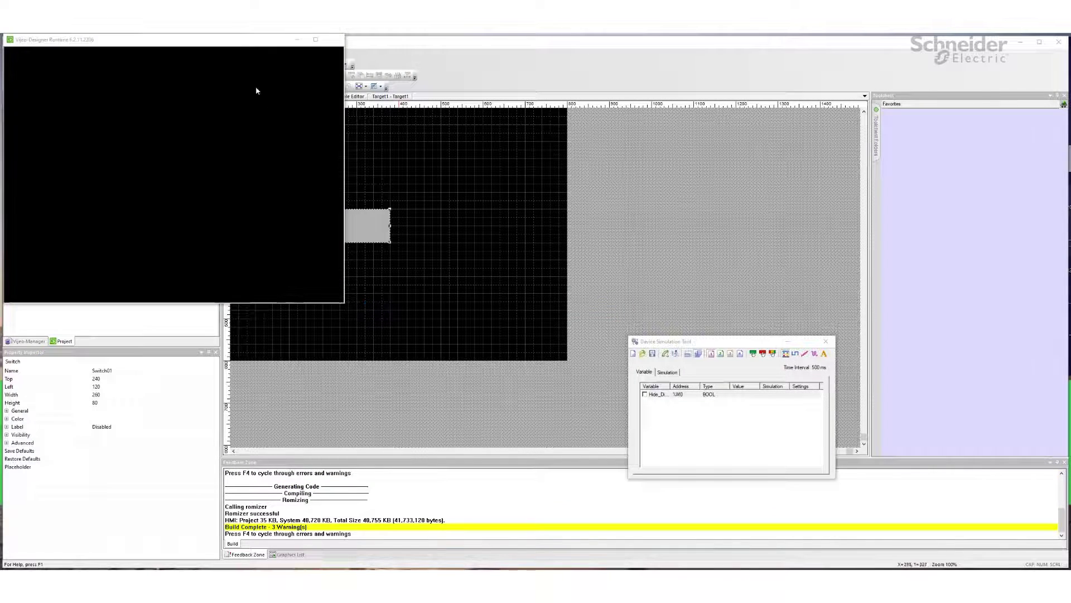
left_click_drag(232, 40, 479, 164)
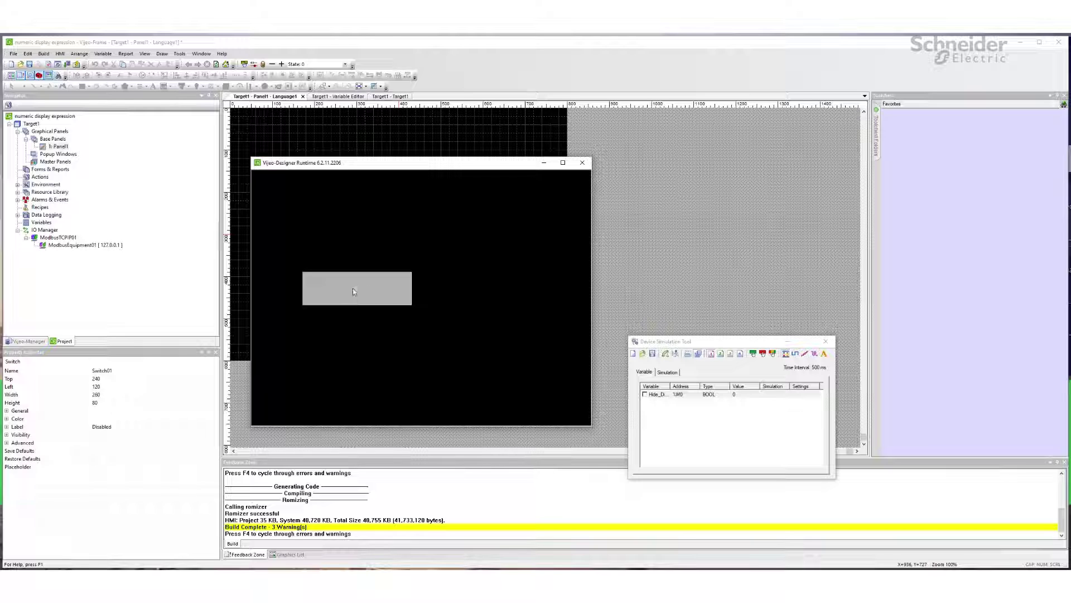
left_click(353, 288)
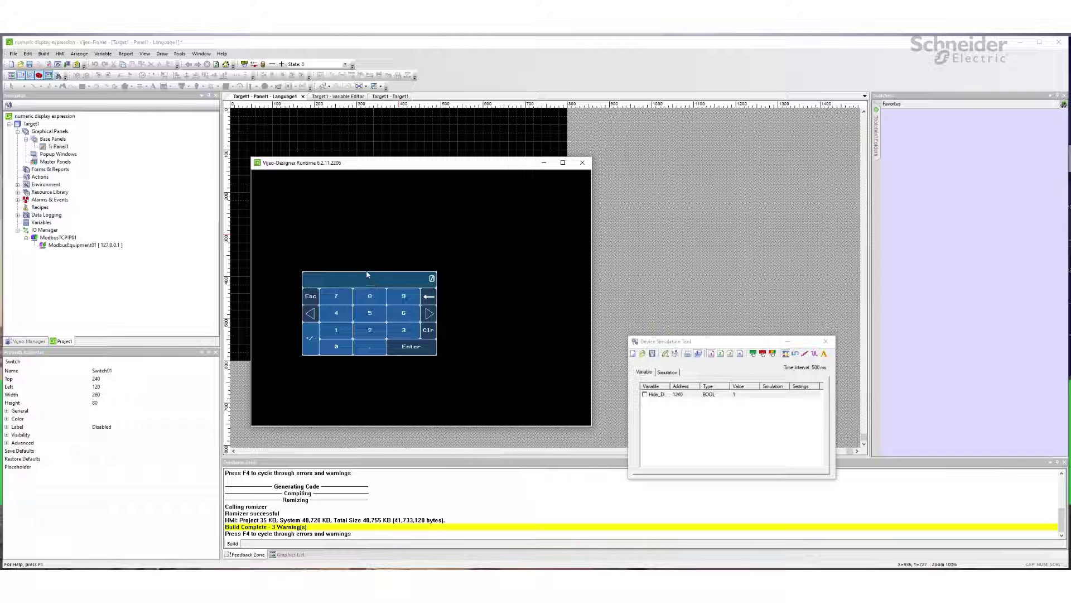
Step: Move the hidden switch and upper display back to their original positions
mouse_move(368, 164)
left_mouse_down()
mouse_move(590, 118)
mouse_move(635, 123)
left_mouse_up()
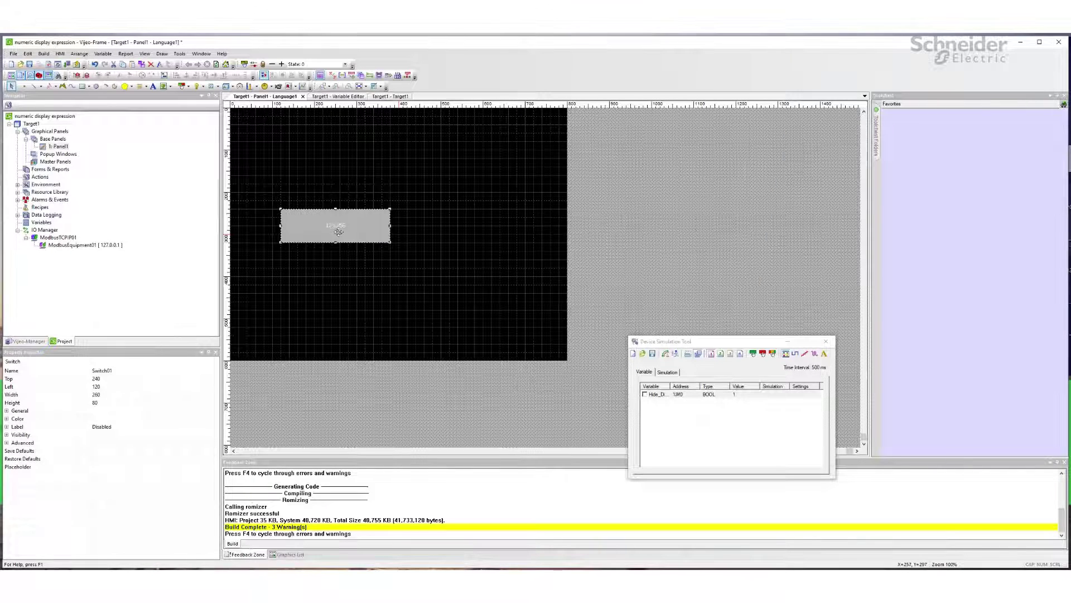
left_click_drag(333, 225, 337, 268)
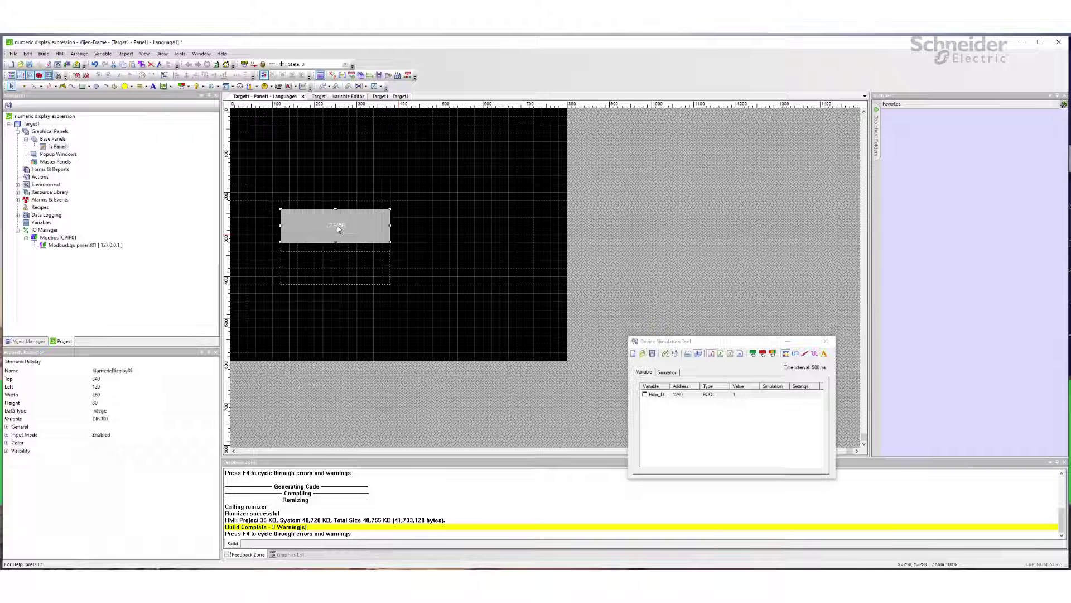
left_click_drag(340, 227, 339, 183, "ctrl")
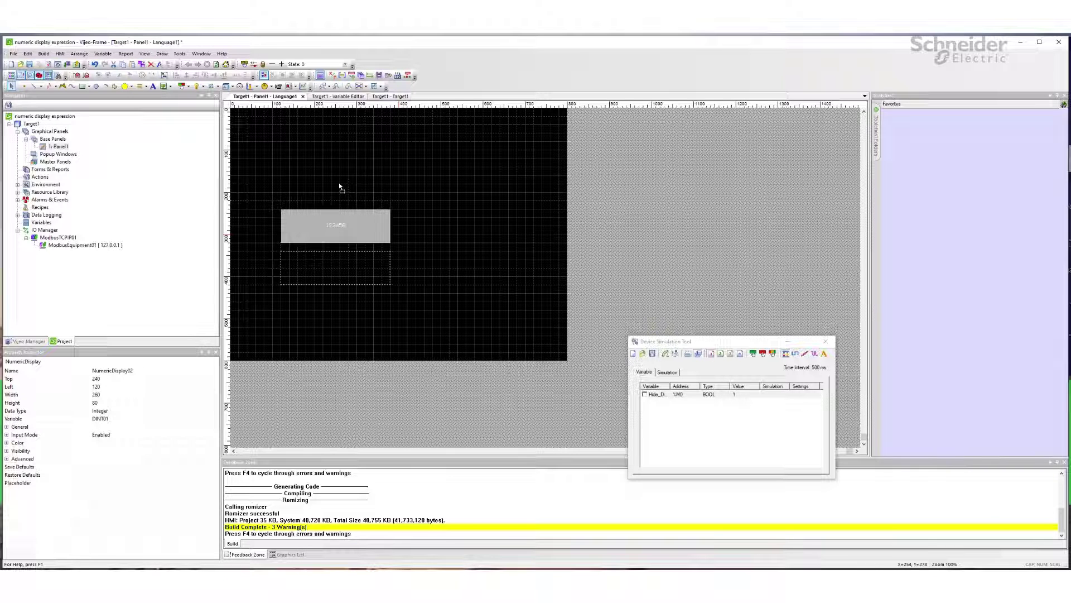
double_click(340, 229)
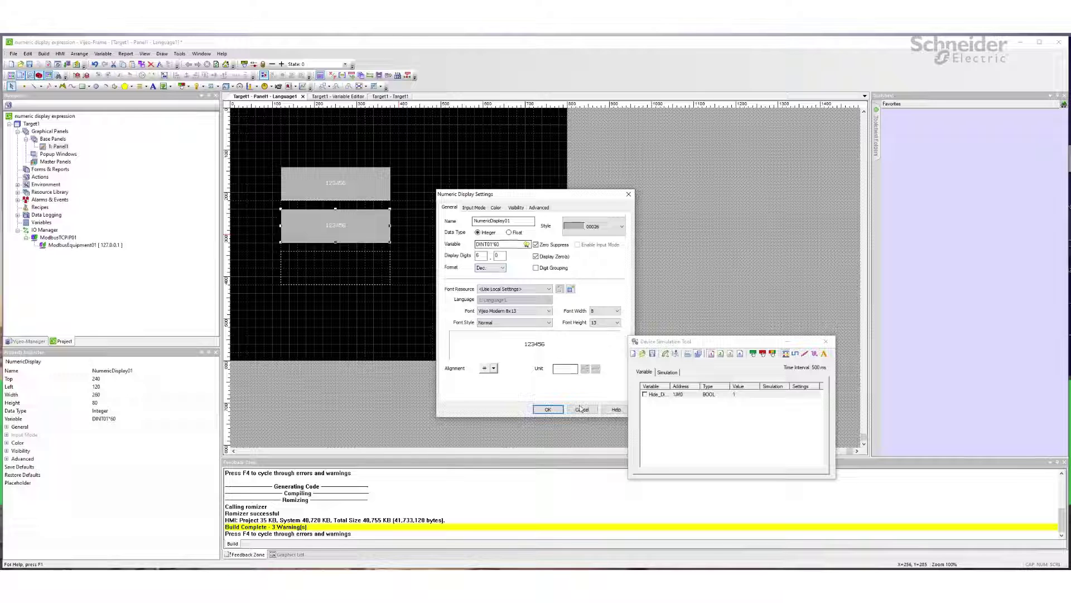
left_click(582, 409)
double_click(331, 187)
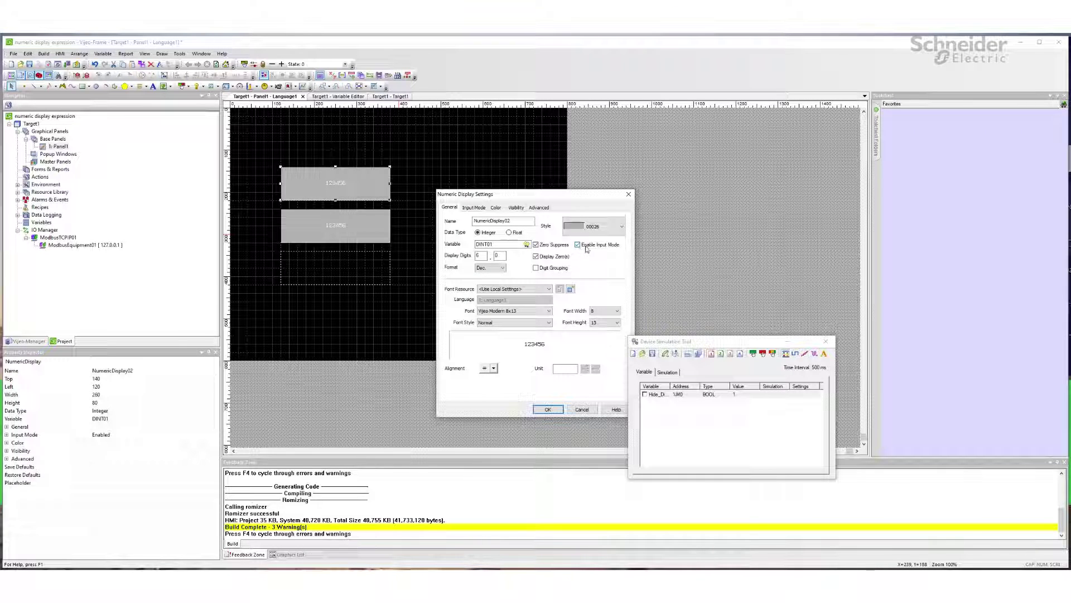
left_click(582, 409)
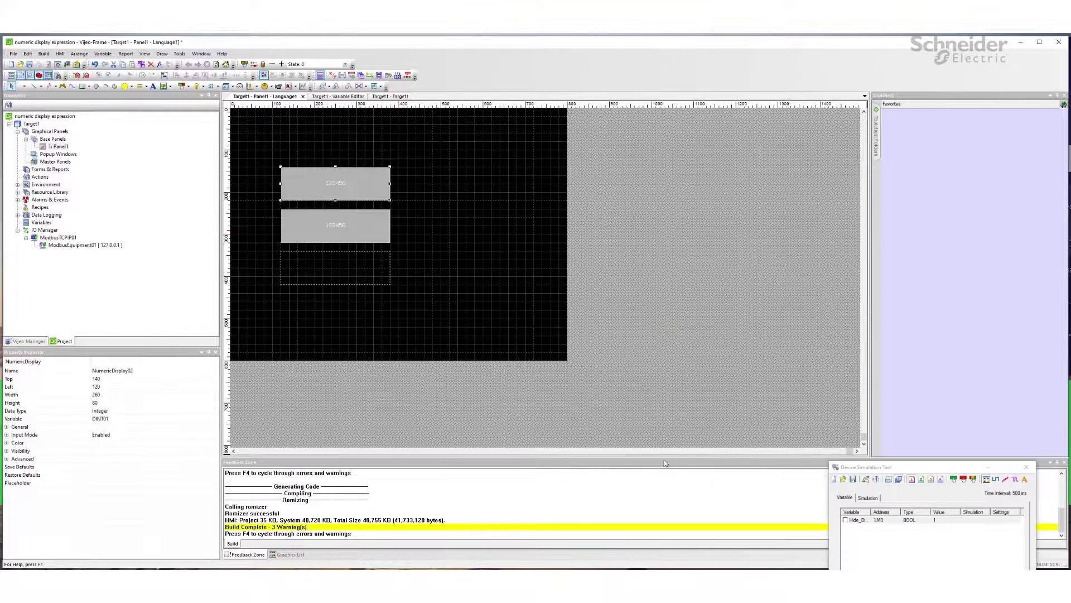
Step: Enter and confirm 10 on the simulated display's keypad
left_click_drag(781, 463, 724, 427)
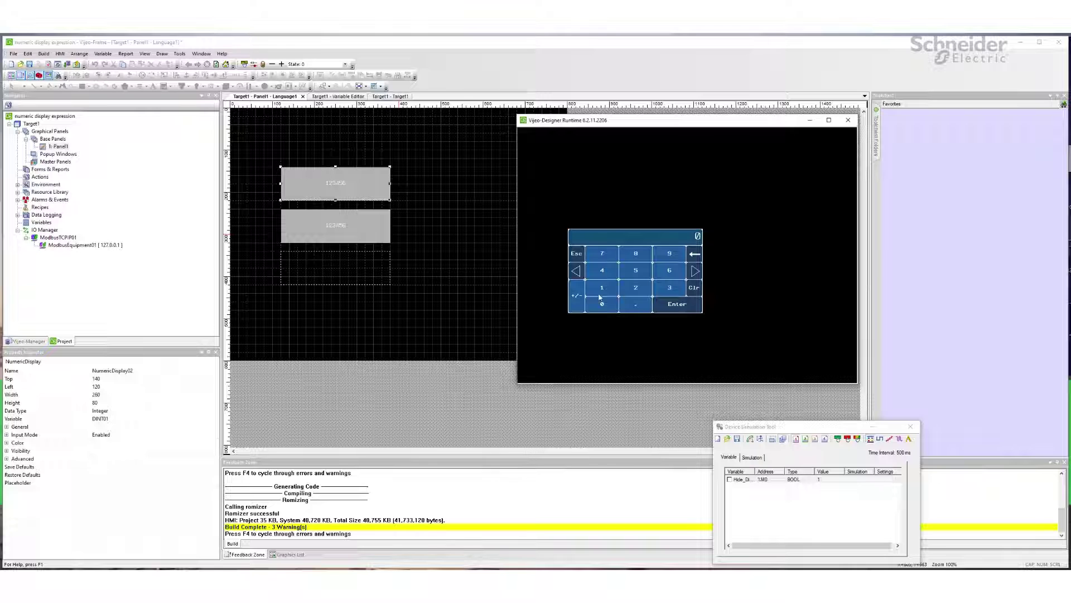
left_click_drag(661, 120, 442, 307)
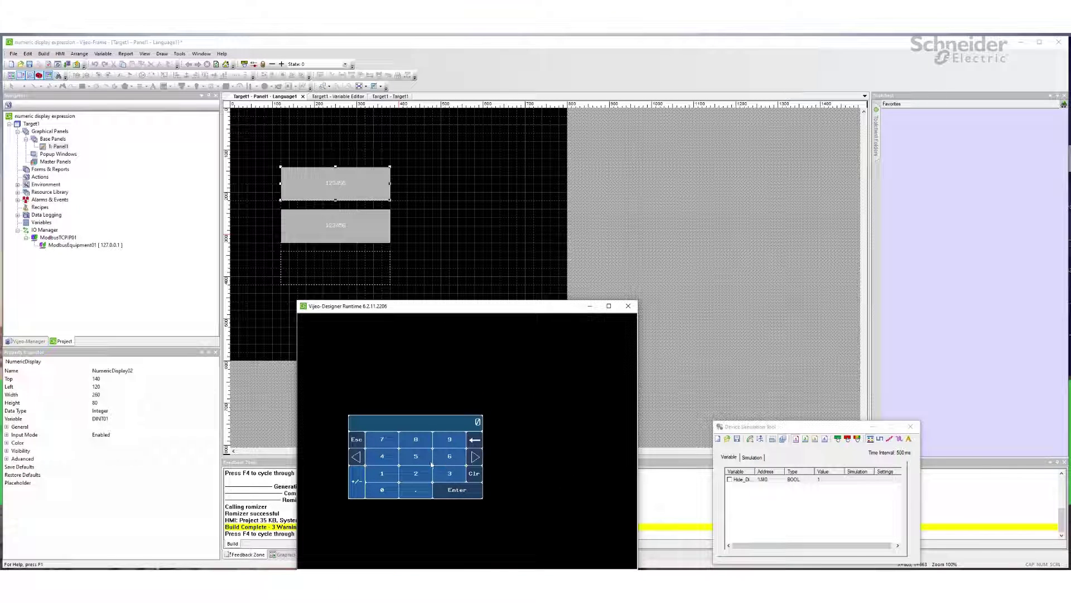
left_click(381, 473)
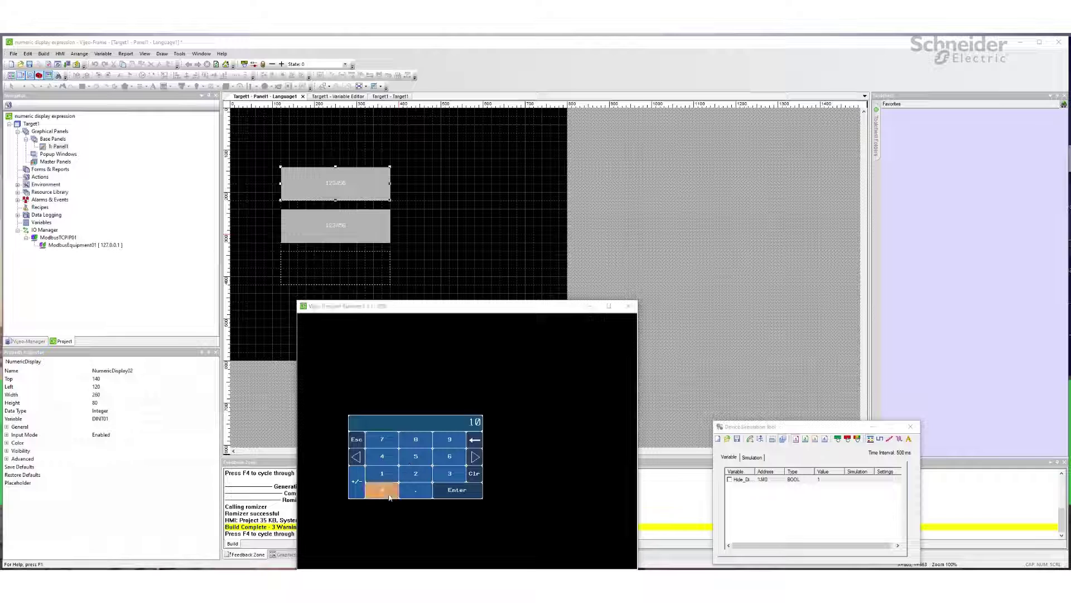
left_click(460, 492)
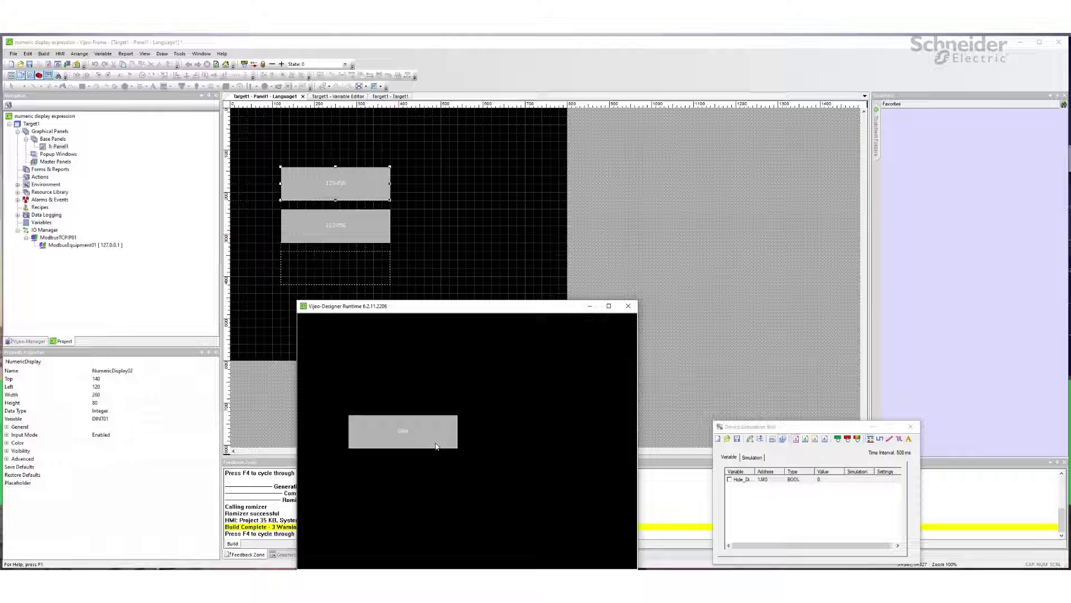
Step: Reopen the keypad on the display and confirm a new number
left_click(407, 437)
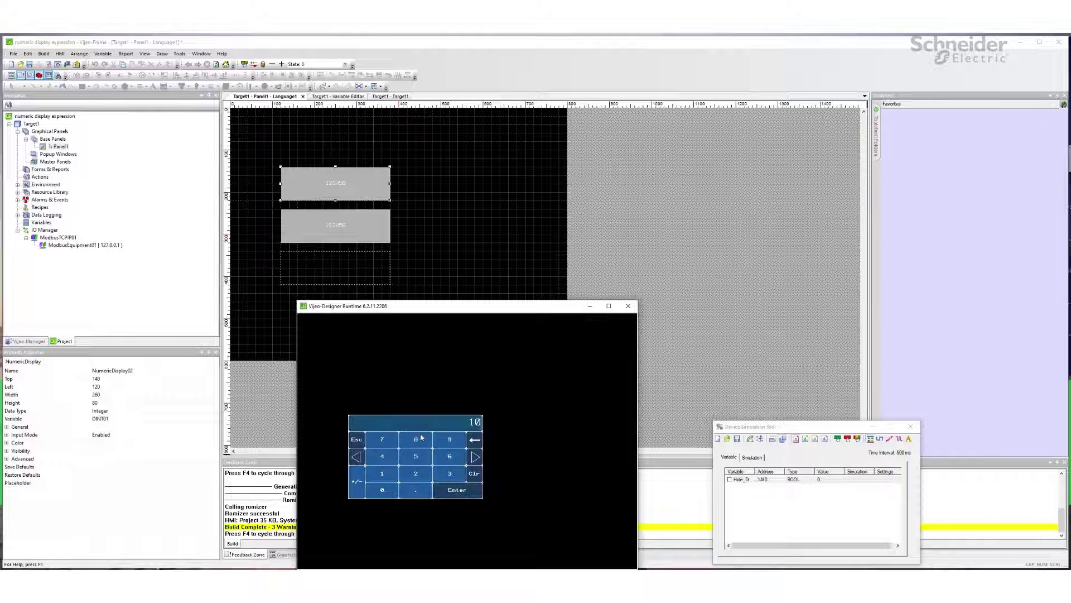
left_click(416, 474)
left_click(455, 490)
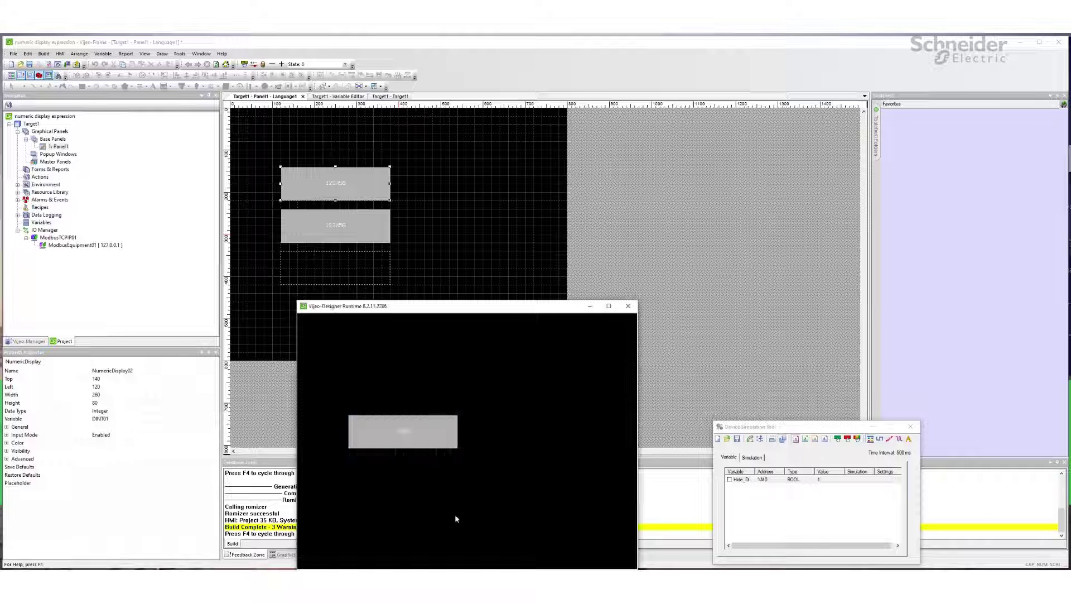